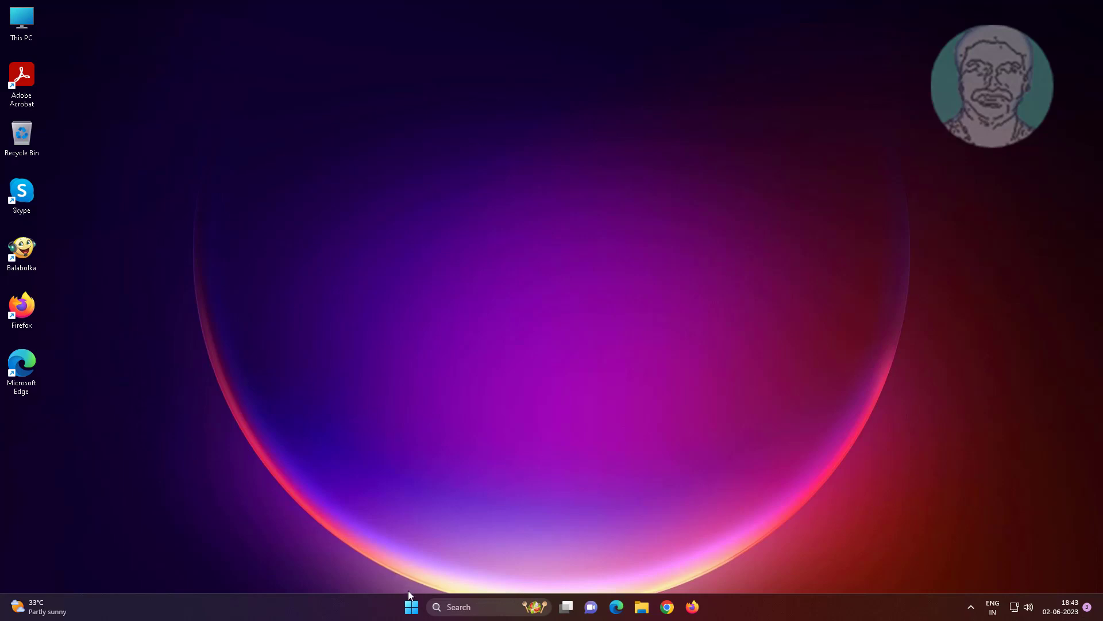
Step: Uninstall the Intel(R) 82574L Gigabit Network Connection adapter in Device Manager, then close it
{"action": "right_click", "coordinate": [411, 606]}
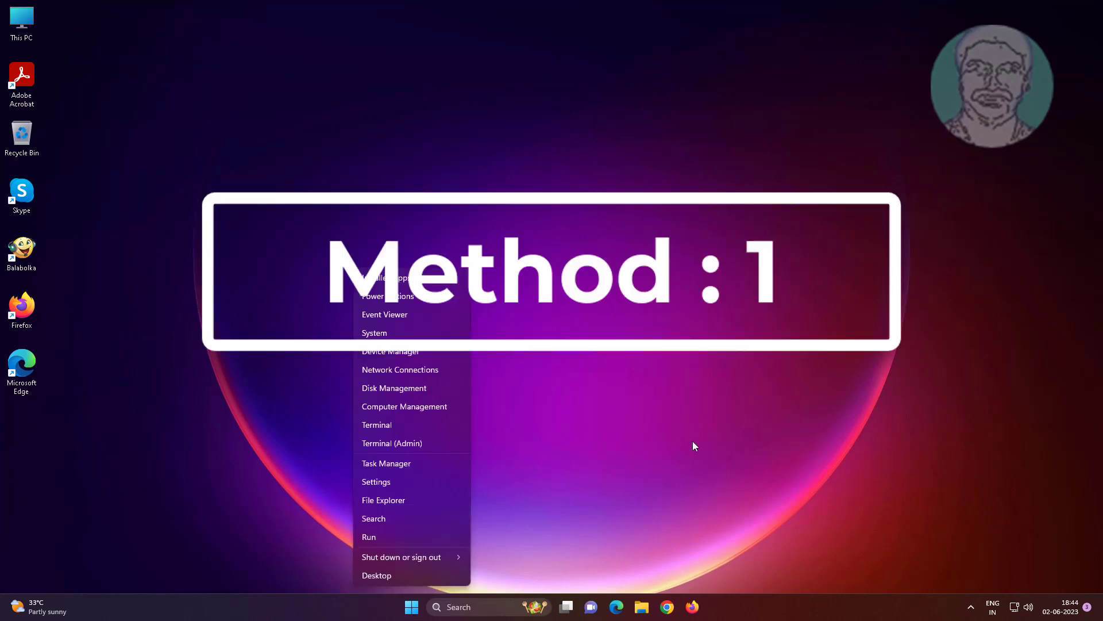
{"action": "left_click", "coordinate": [385, 351]}
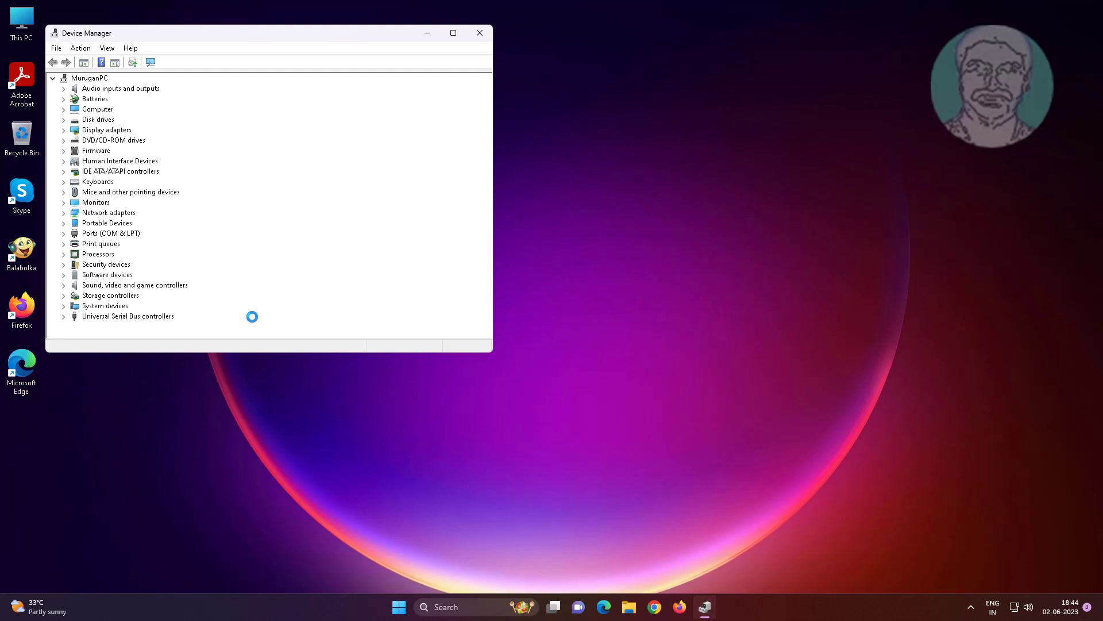
{"action": "left_click", "coordinate": [113, 214]}
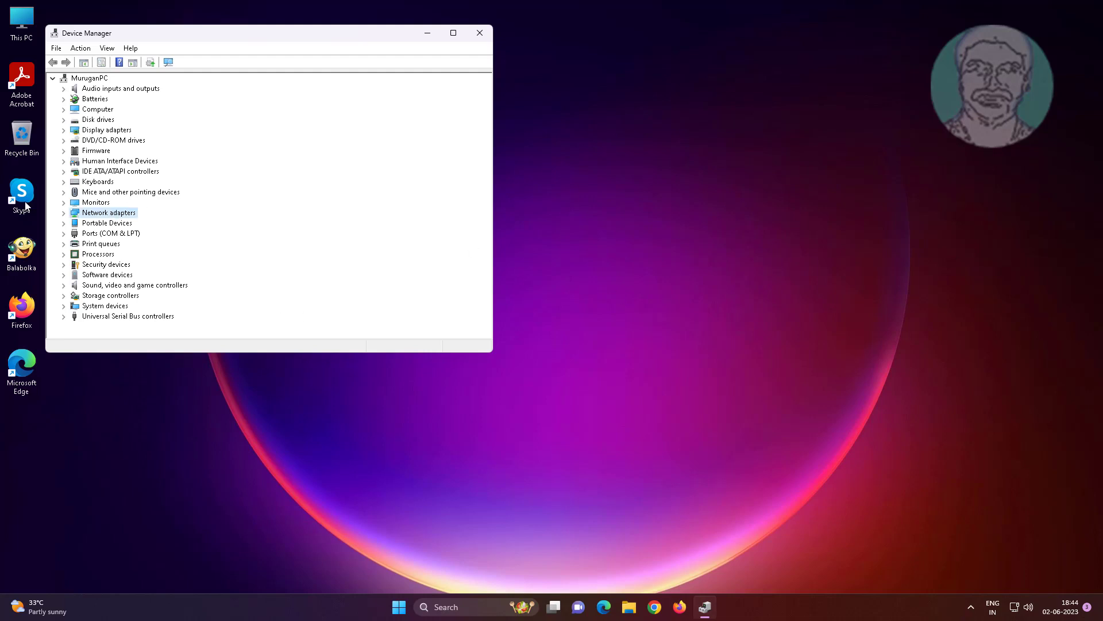
{"action": "left_click", "coordinate": [63, 213]}
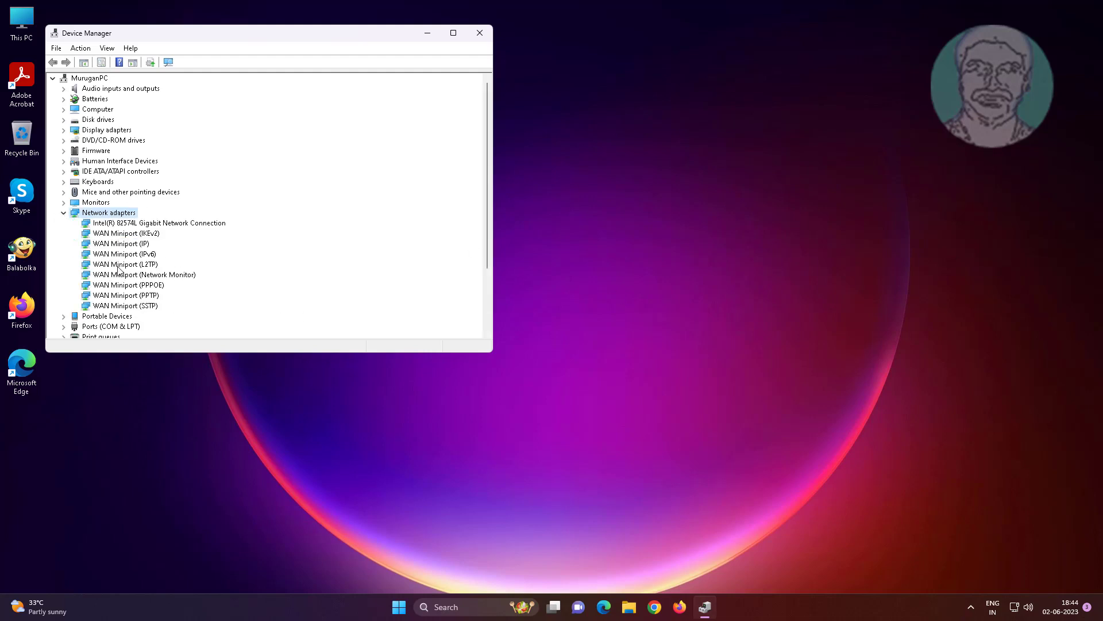
{"action": "left_click", "coordinate": [188, 227]}
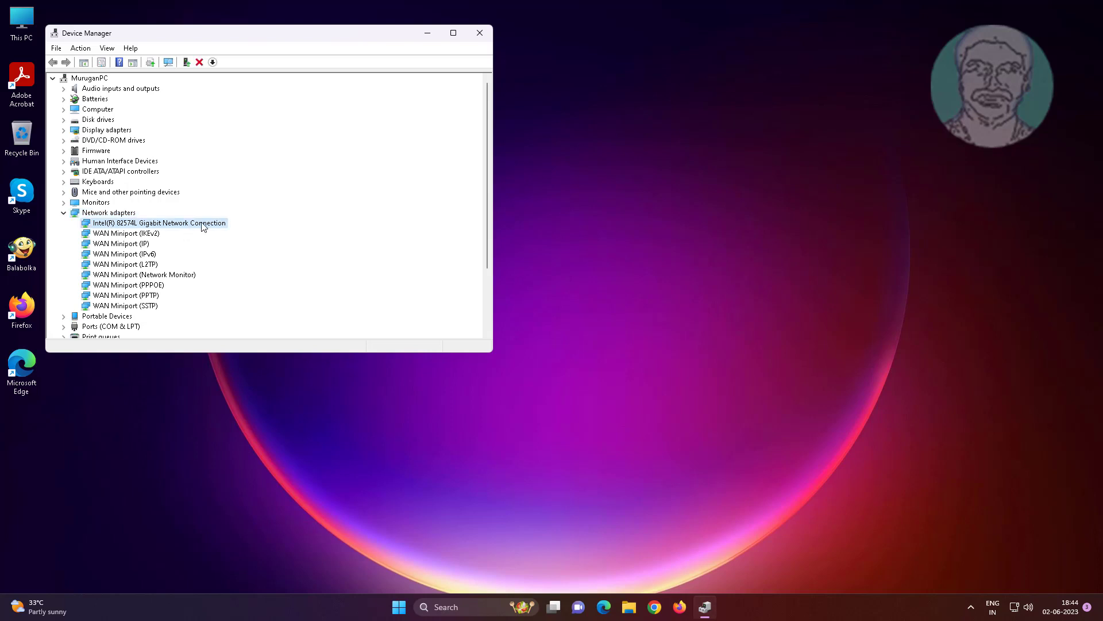
{"action": "right_click", "coordinate": [212, 227]}
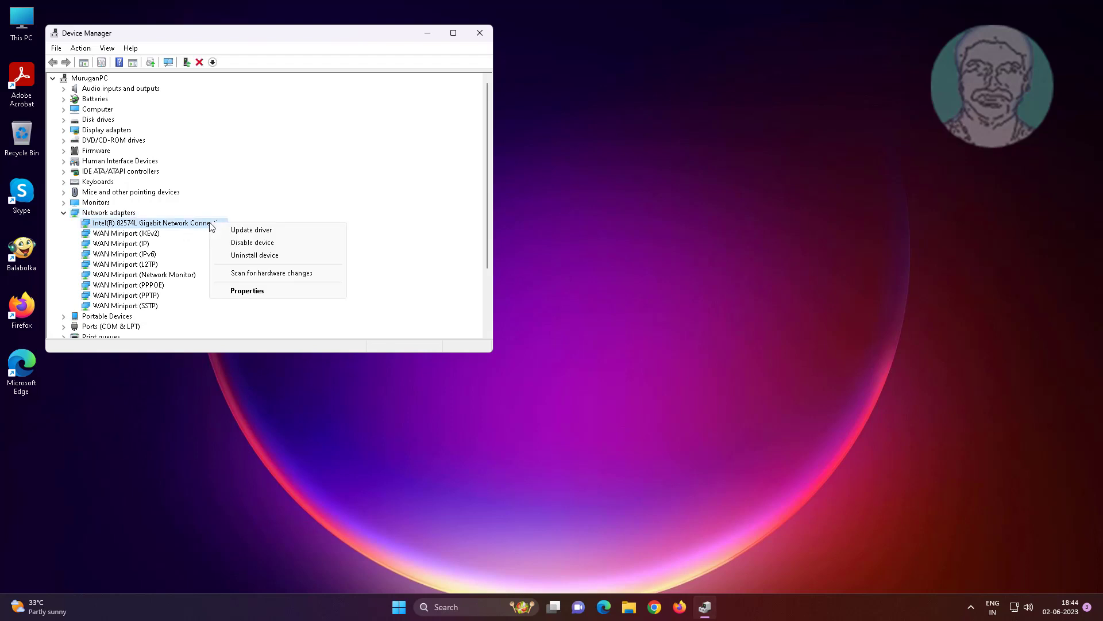
{"action": "left_click", "coordinate": [273, 256]}
{"action": "left_click", "coordinate": [585, 347]}
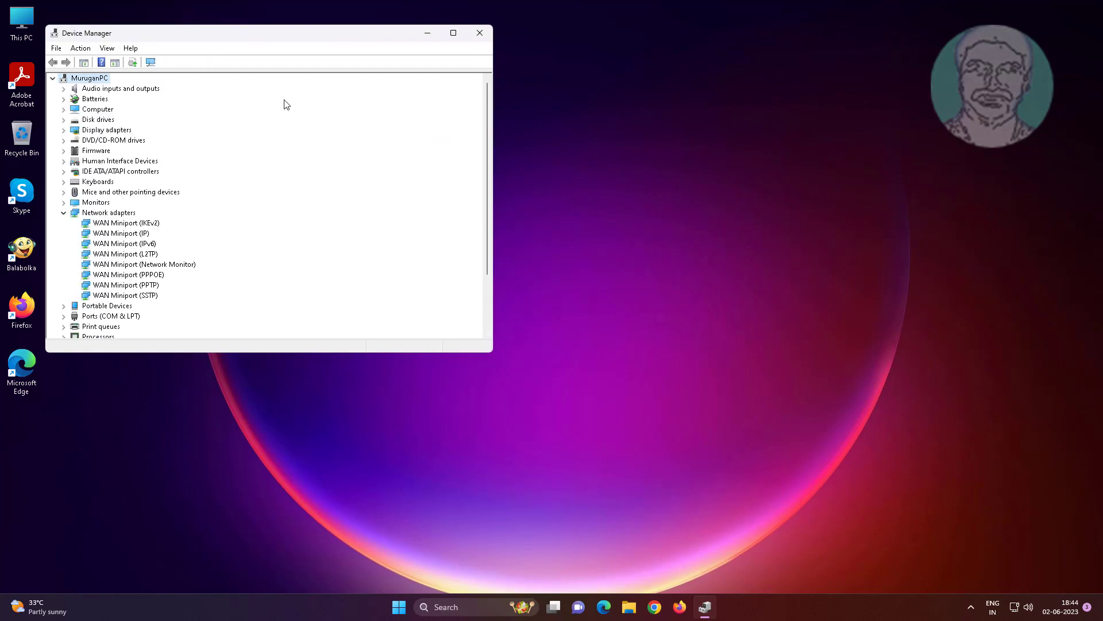
{"action": "left_click", "coordinate": [480, 32]}
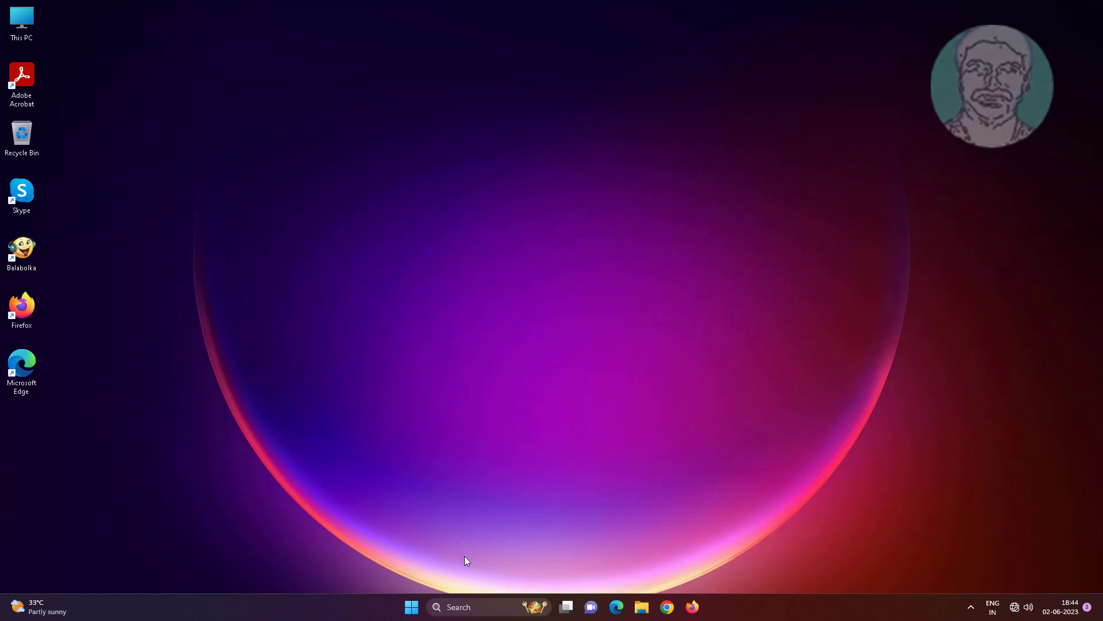
Step: Restart the computer from the Start menu's power options
{"action": "left_click", "coordinate": [412, 606]}
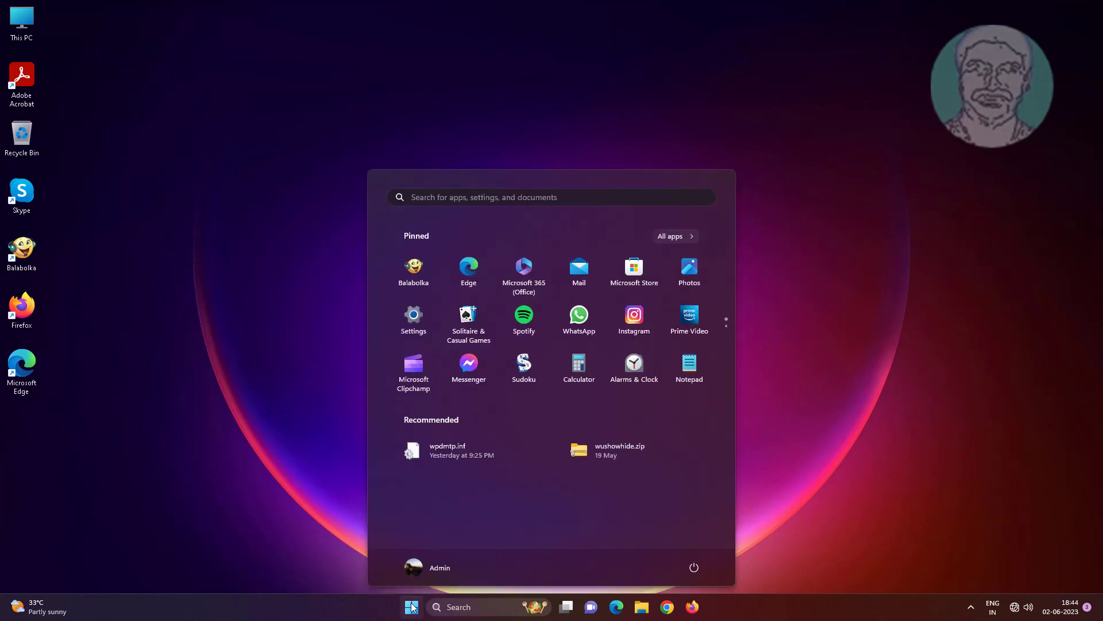
{"action": "left_click", "coordinate": [694, 568]}
{"action": "left_click", "coordinate": [711, 543]}
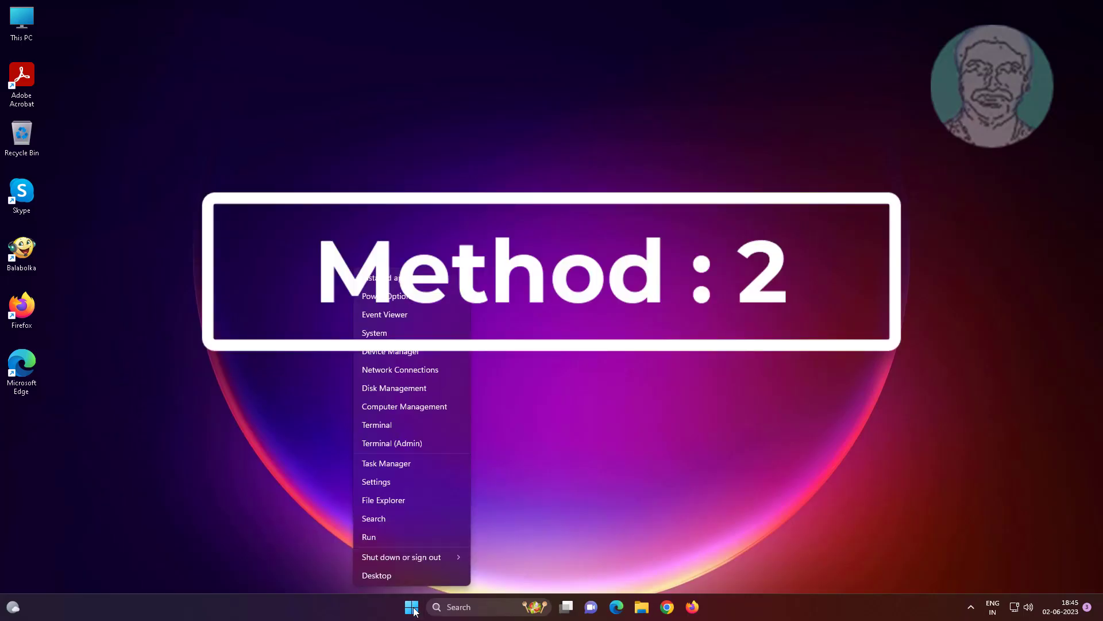
Step: Check the Intel 82574L adapter model under Network adapters in Device Manager, then close it
{"action": "left_click", "coordinate": [402, 356]}
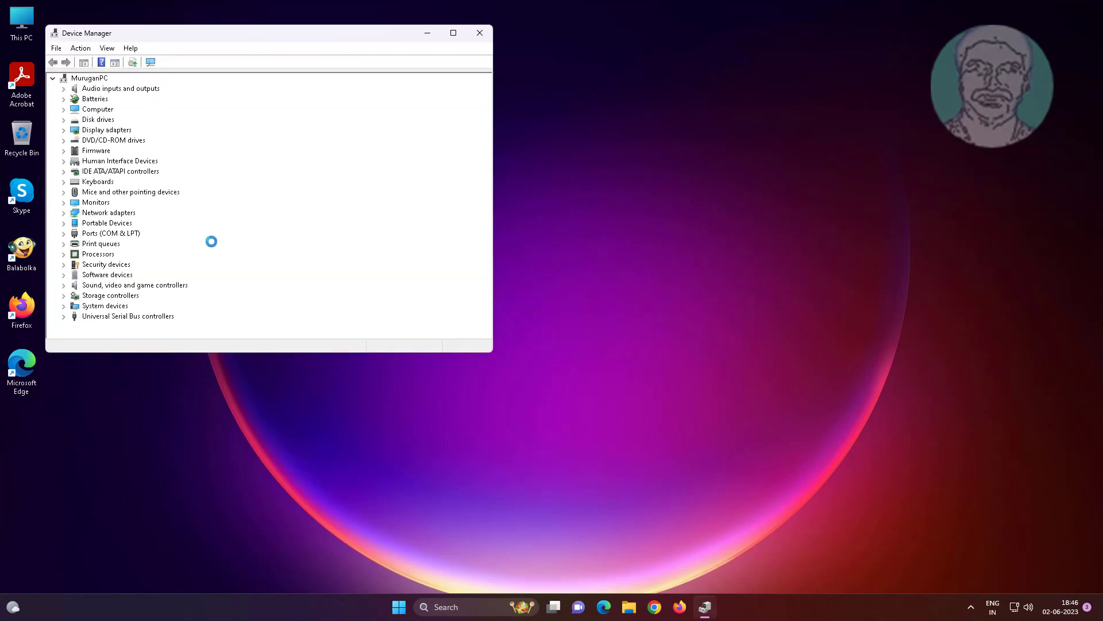
{"action": "left_click", "coordinate": [123, 214]}
{"action": "left_click", "coordinate": [65, 213]}
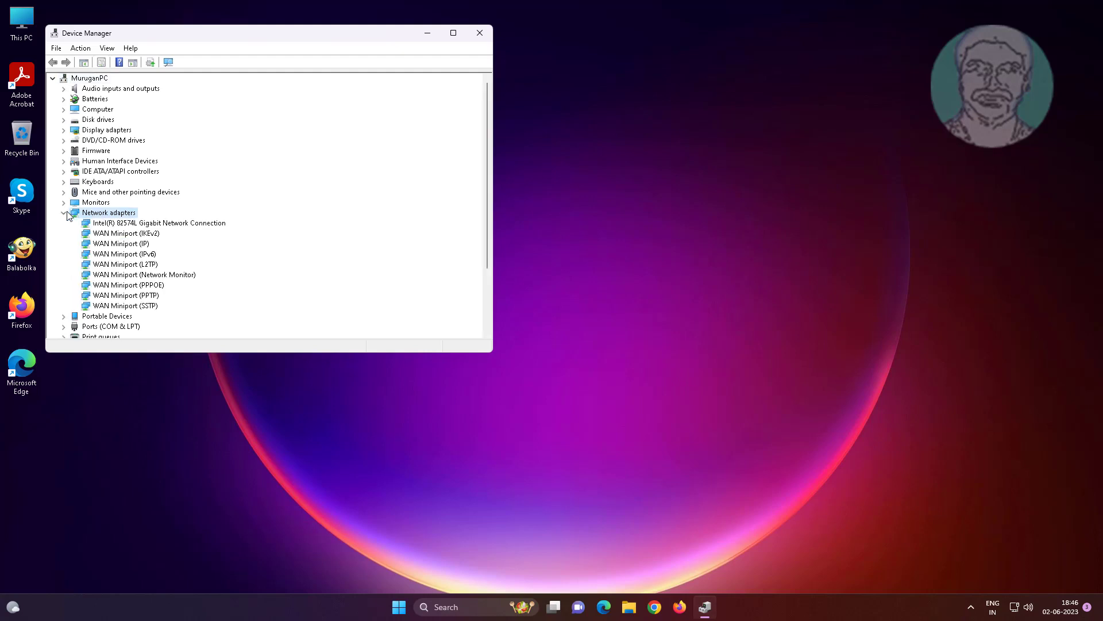
{"action": "left_click", "coordinate": [184, 223]}
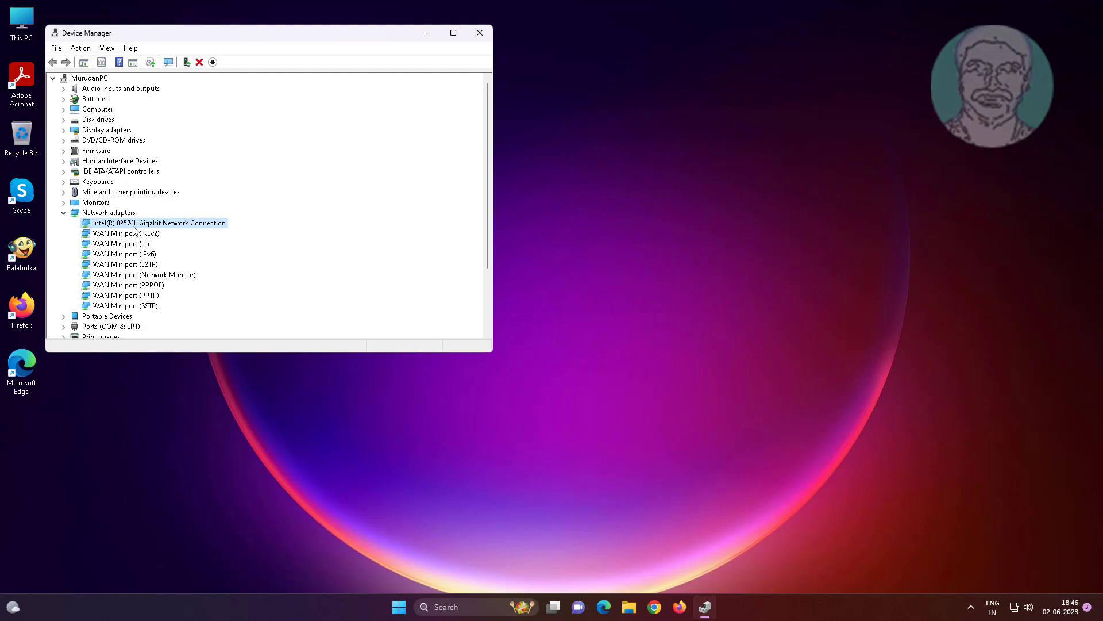
{"action": "left_click", "coordinate": [480, 32]}
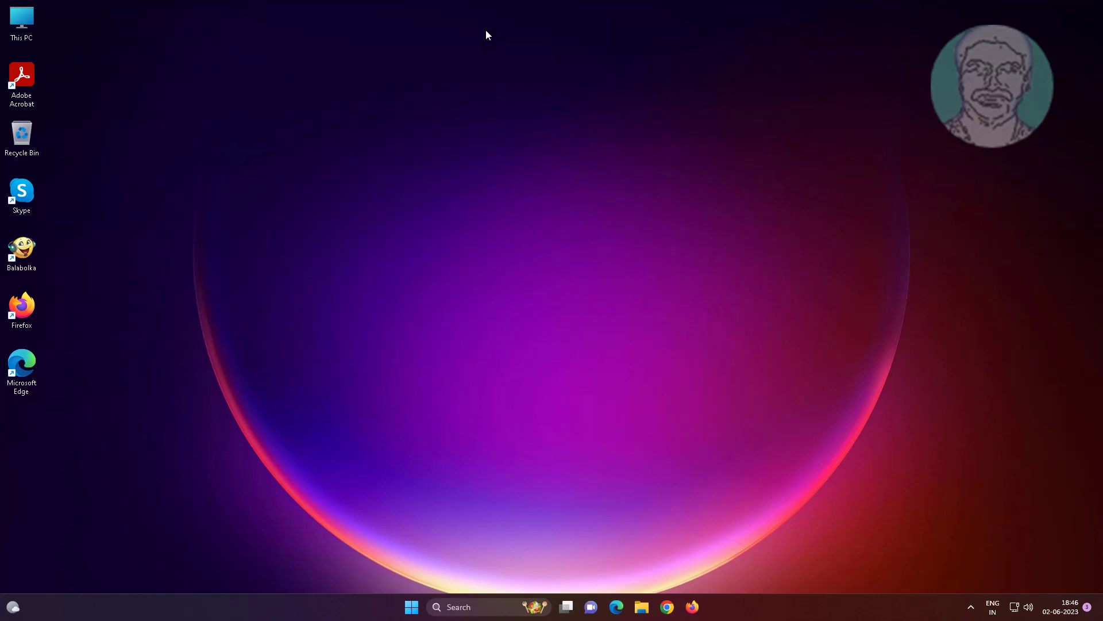
Step: In Chrome, search Google for 'intel 82574L gigabit network driver'
{"action": "left_click", "coordinate": [676, 605]}
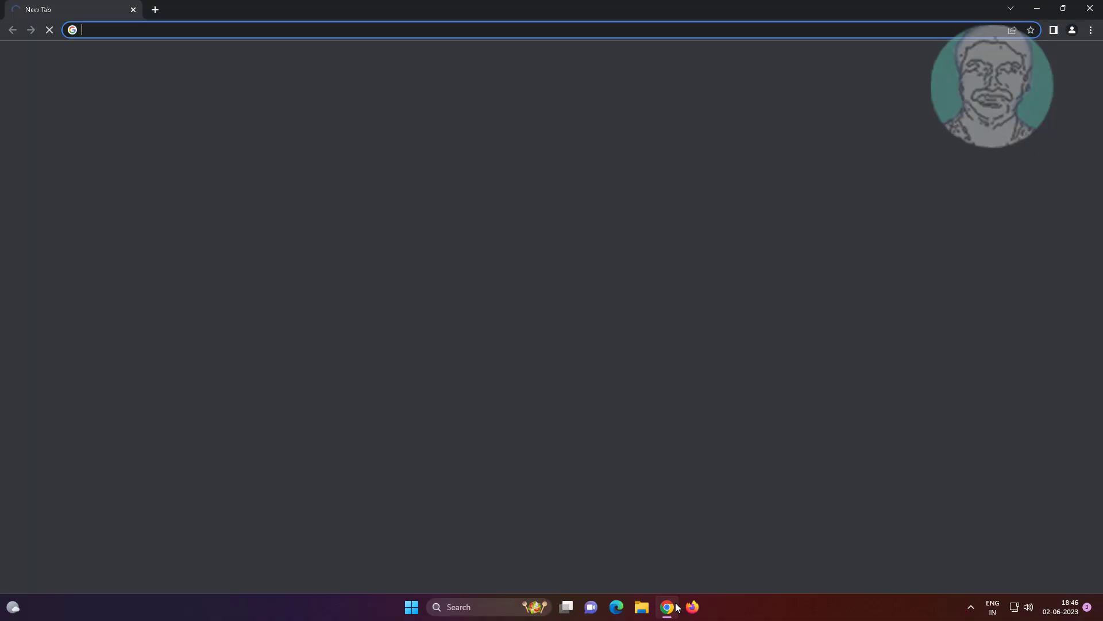
{"action": "left_click", "coordinate": [244, 31]}
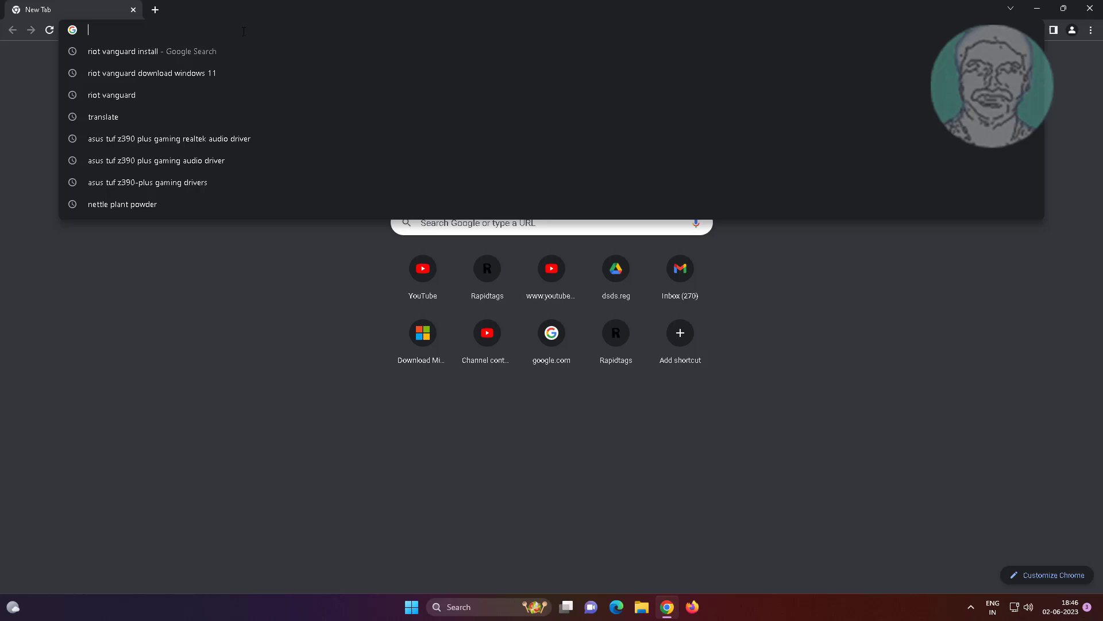
{"action": "type", "text": "intel "}
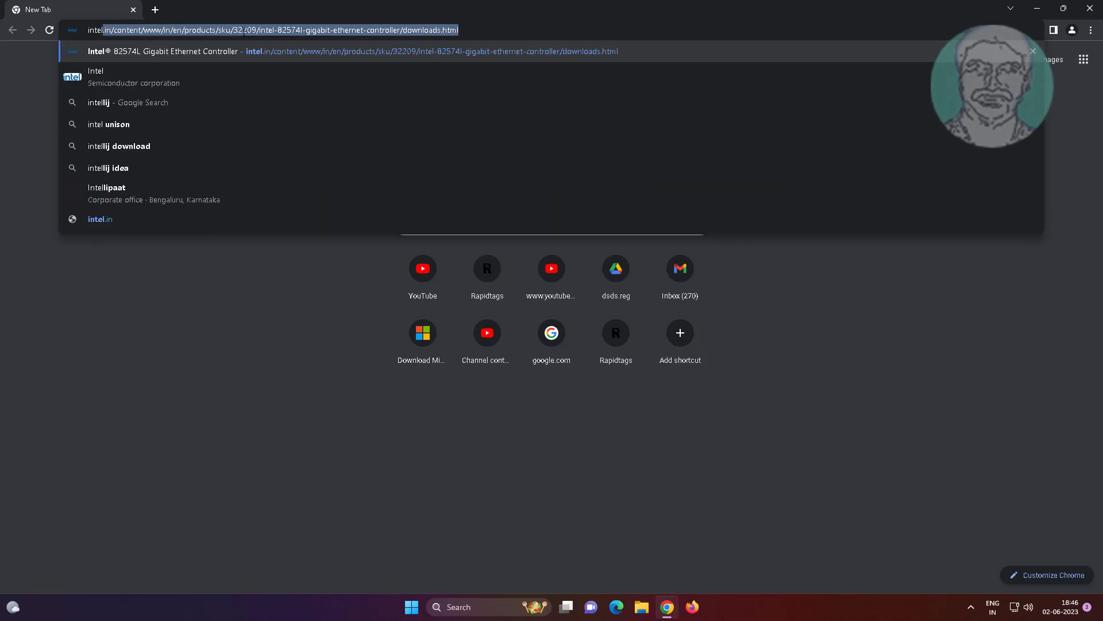
{"action": "type", "text": "8257"}
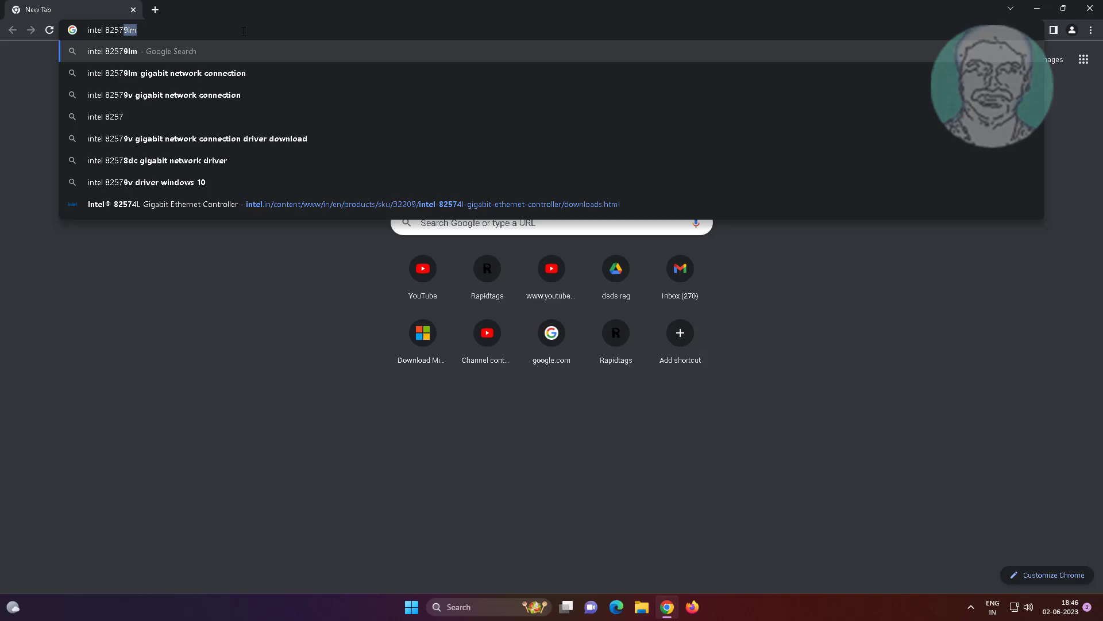
{"action": "type", "text": "4"}
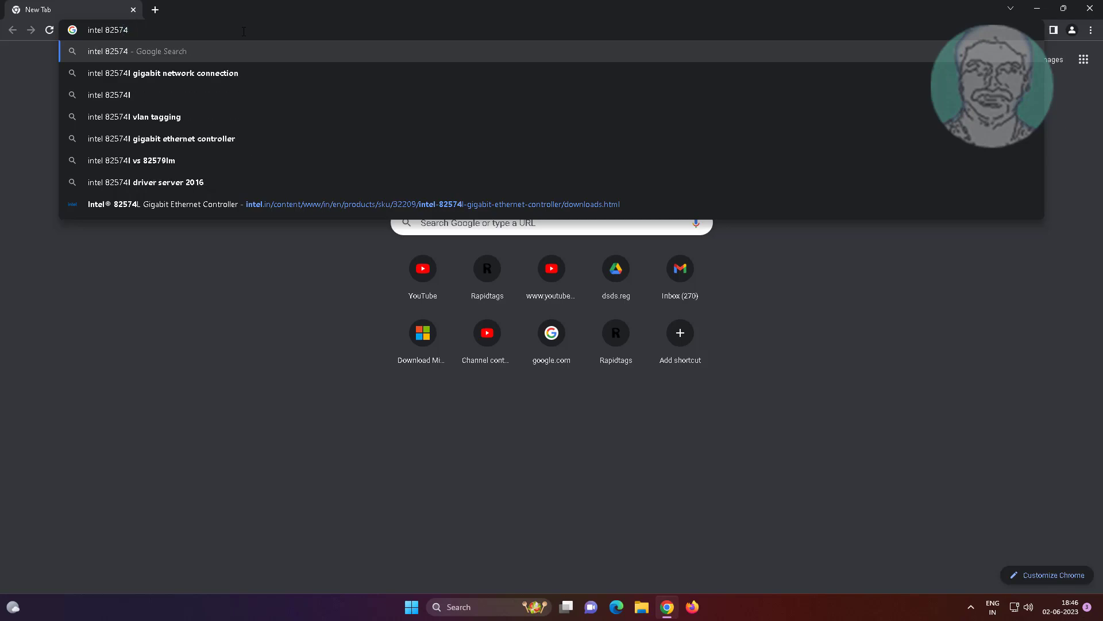
{"action": "type", "text": "L"}
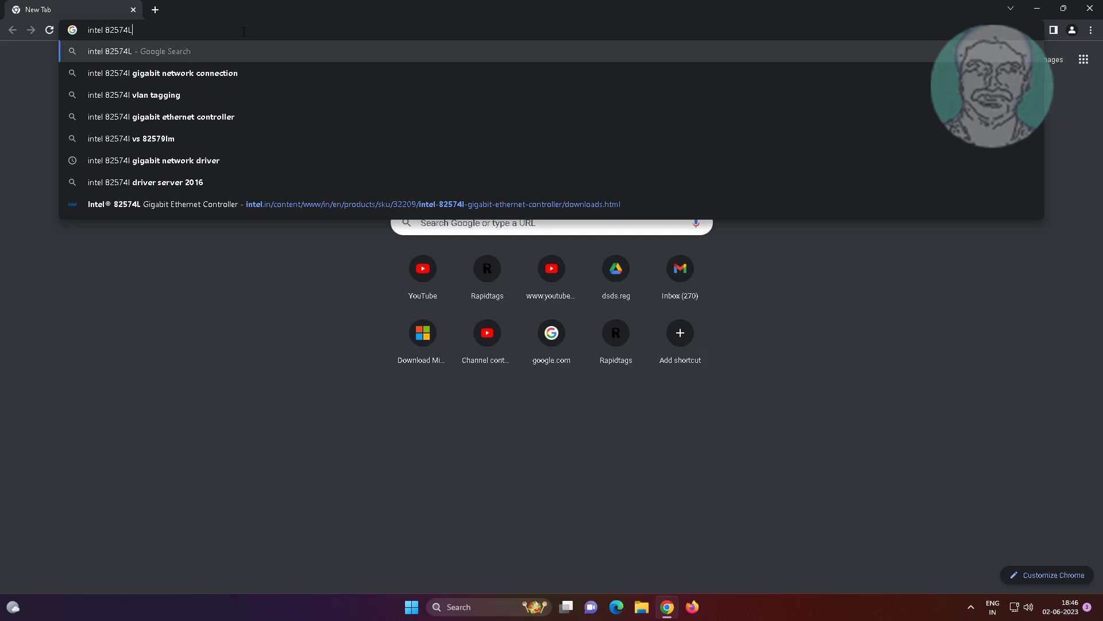
{"action": "type", "text": " gigabit"}
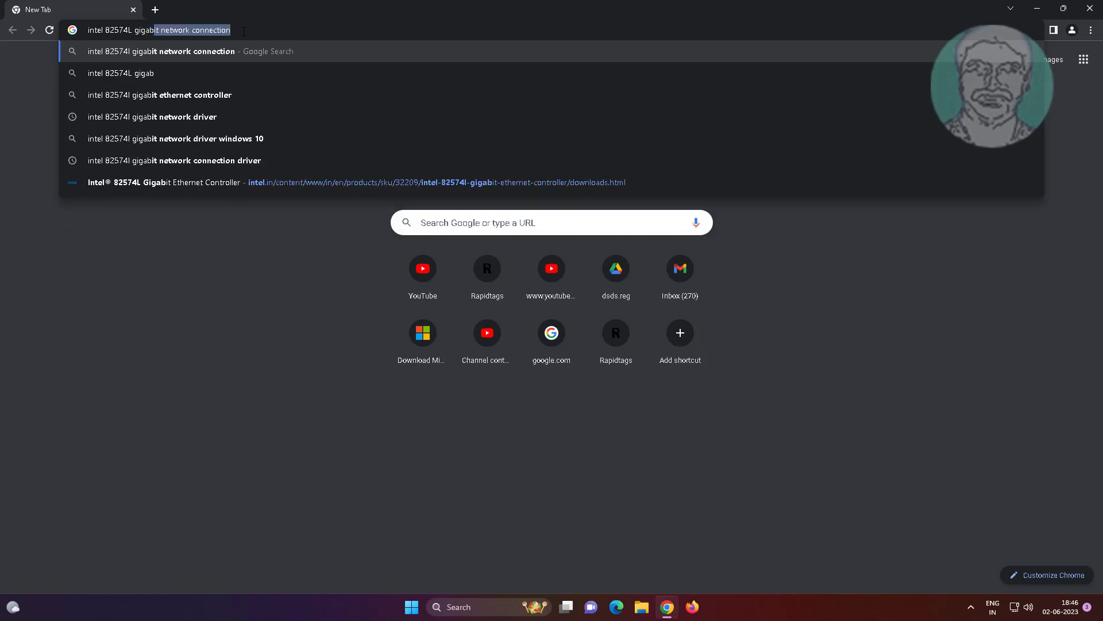
{"action": "type", "text": " networ"}
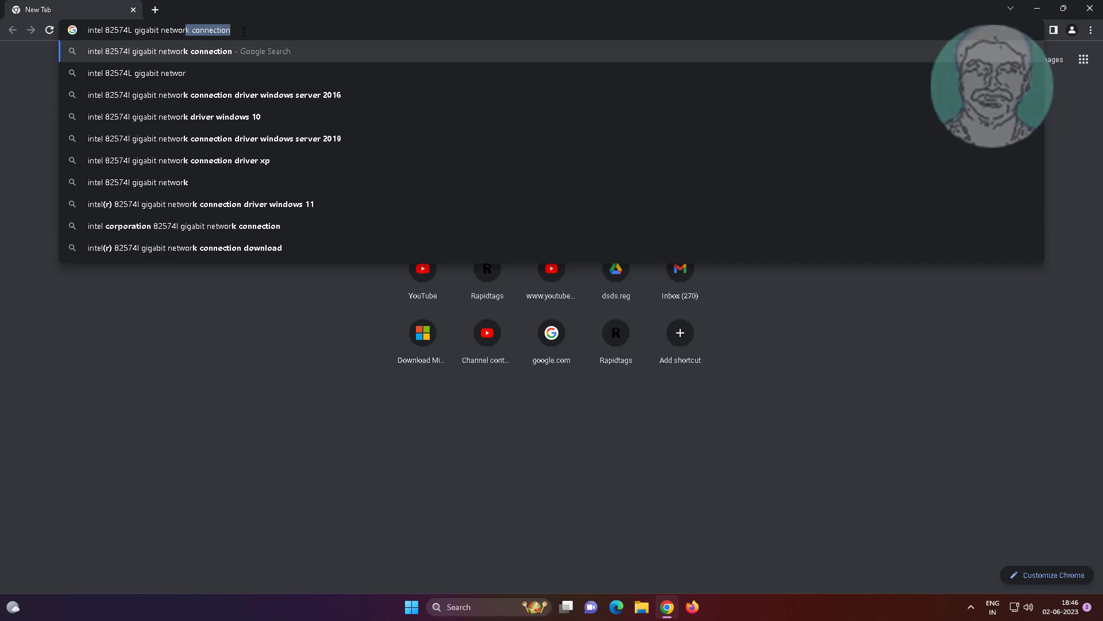
{"action": "type", "text": "k driver"}
{"action": "key", "text": "Return"}
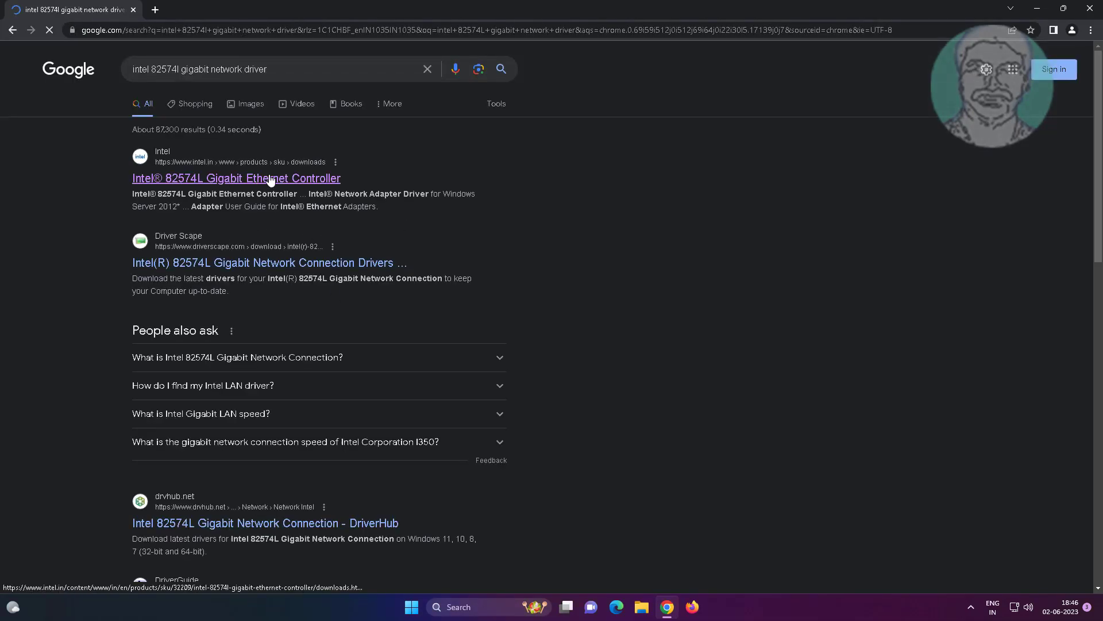
Step: Open Intel's 82574L controller page and filter its downloads to OS Independent
{"action": "left_click", "coordinate": [270, 179]}
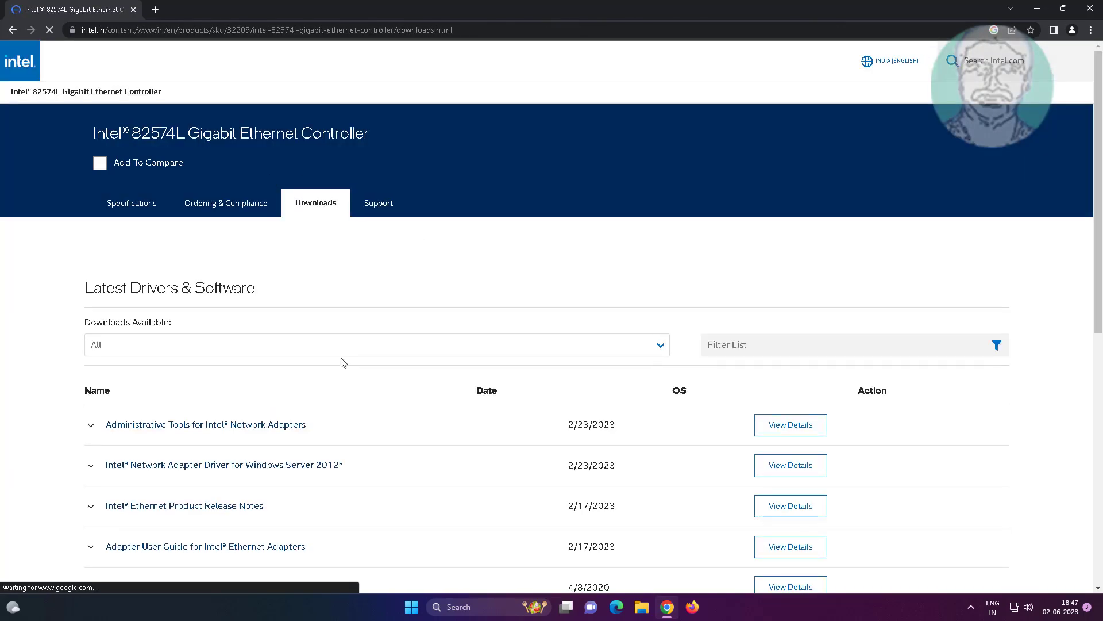
{"action": "scroll", "coordinate": [343, 362], "scroll_direction": "down", "scroll_amount": 2}
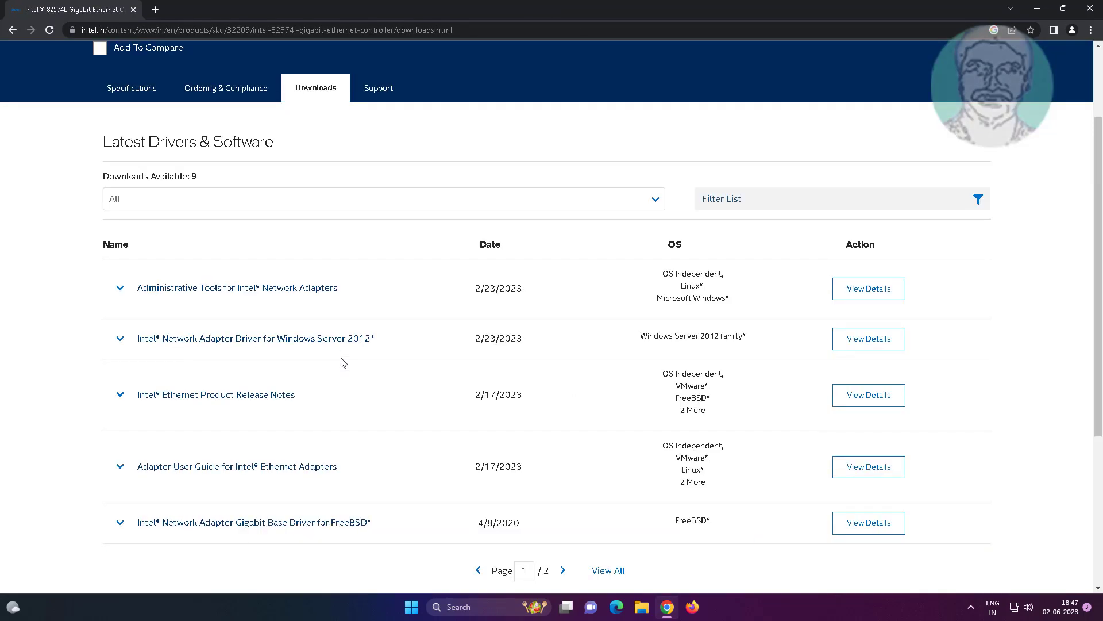
{"action": "scroll", "coordinate": [343, 362], "scroll_direction": "down", "scroll_amount": 1}
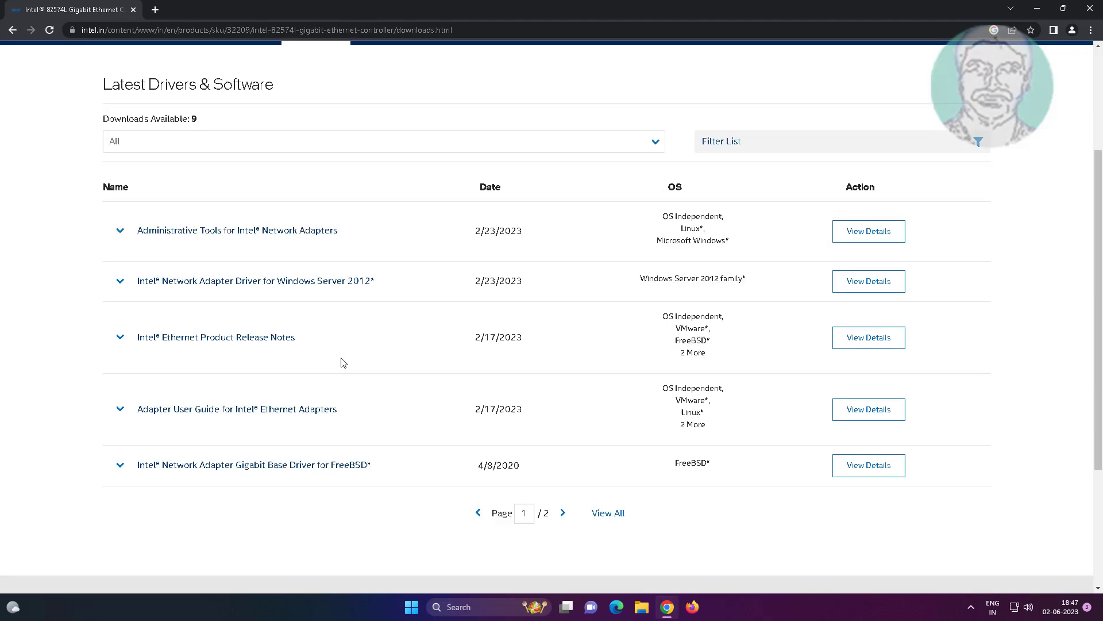
{"action": "scroll", "coordinate": [343, 362], "scroll_direction": "up", "scroll_amount": 1}
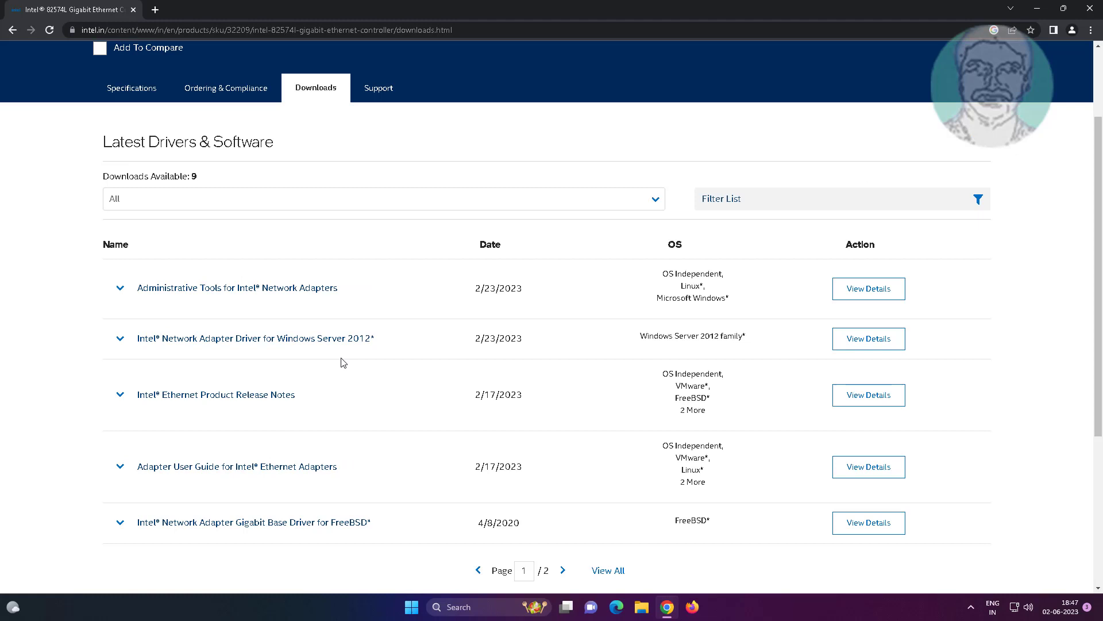
{"action": "left_click", "coordinate": [296, 208]}
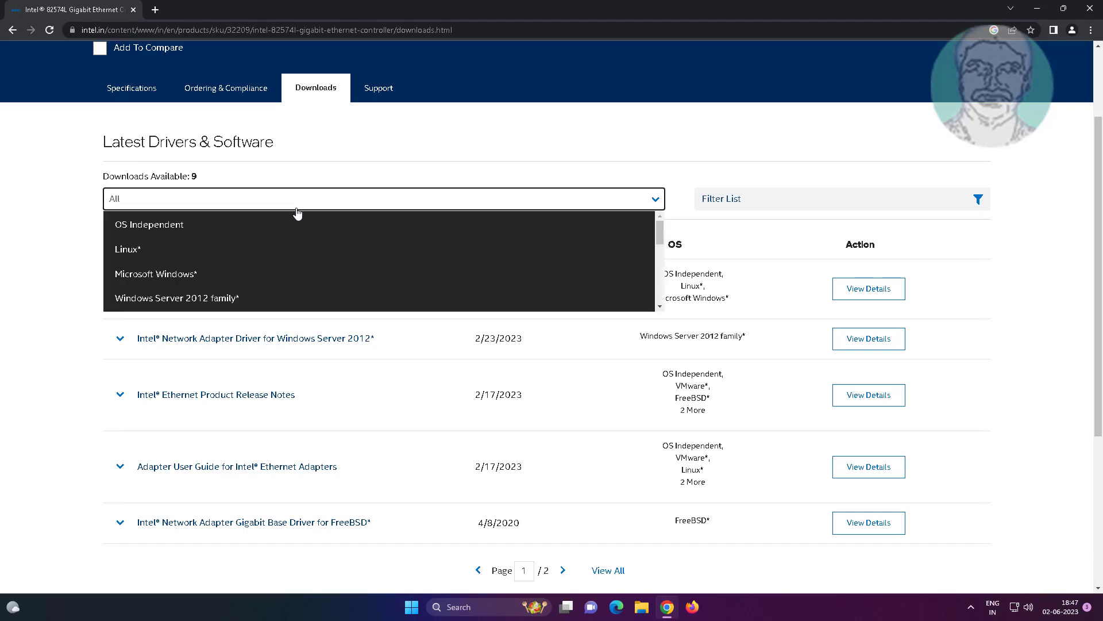
{"action": "left_click", "coordinate": [216, 229]}
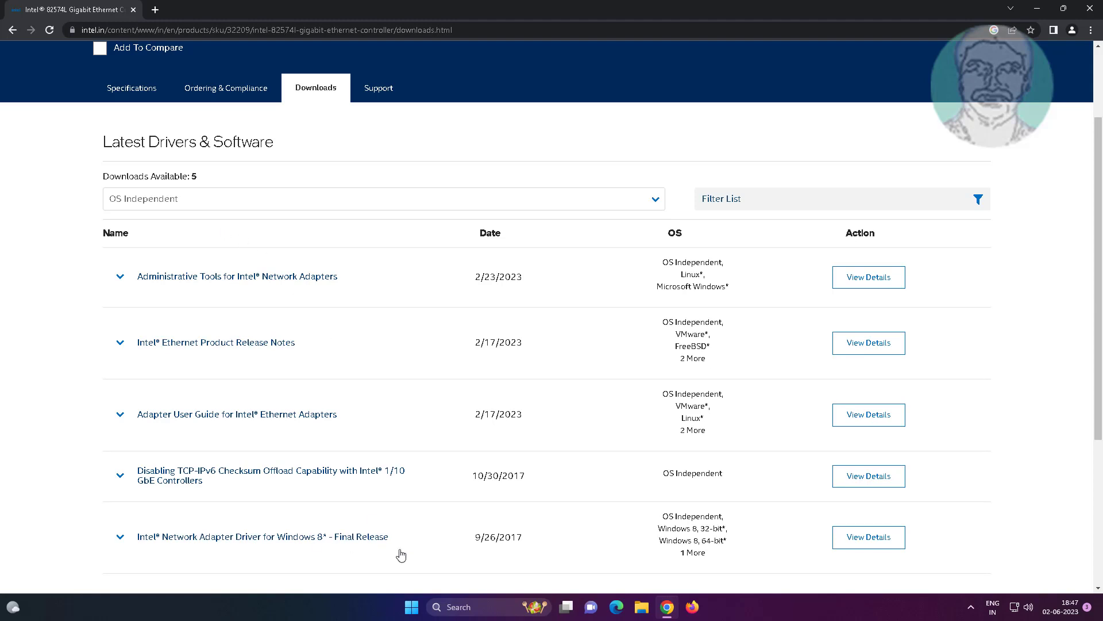
Step: Open the download options for the Network Adapter Driver for Windows 8 - Final Release
{"action": "left_click", "coordinate": [228, 540]}
{"action": "scroll", "coordinate": [291, 520], "scroll_direction": "down", "scroll_amount": 2}
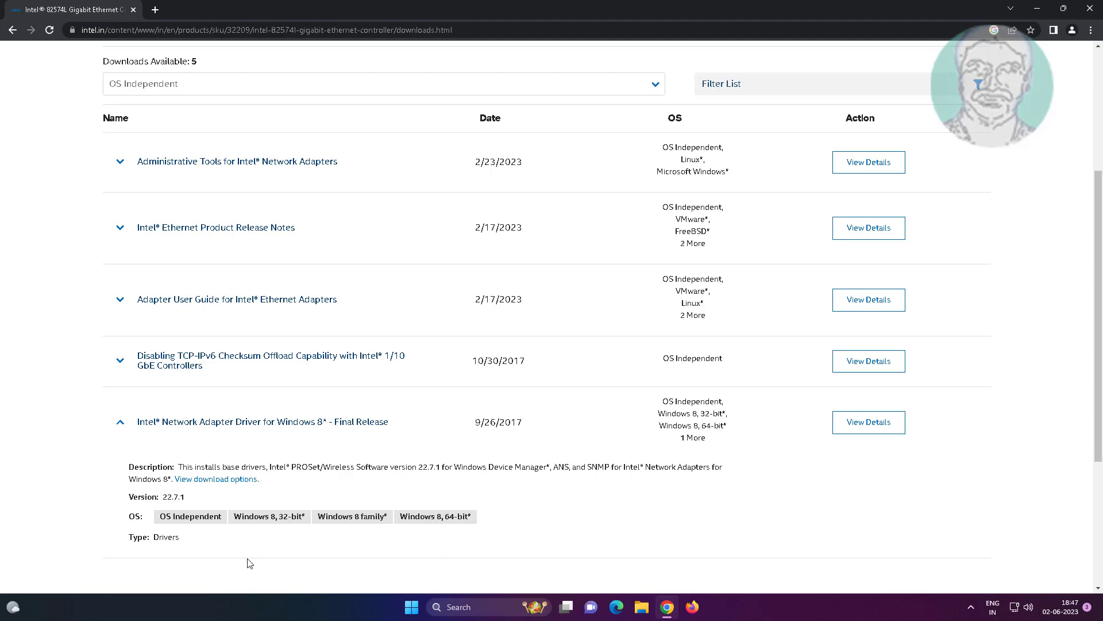
{"action": "left_click", "coordinate": [232, 480]}
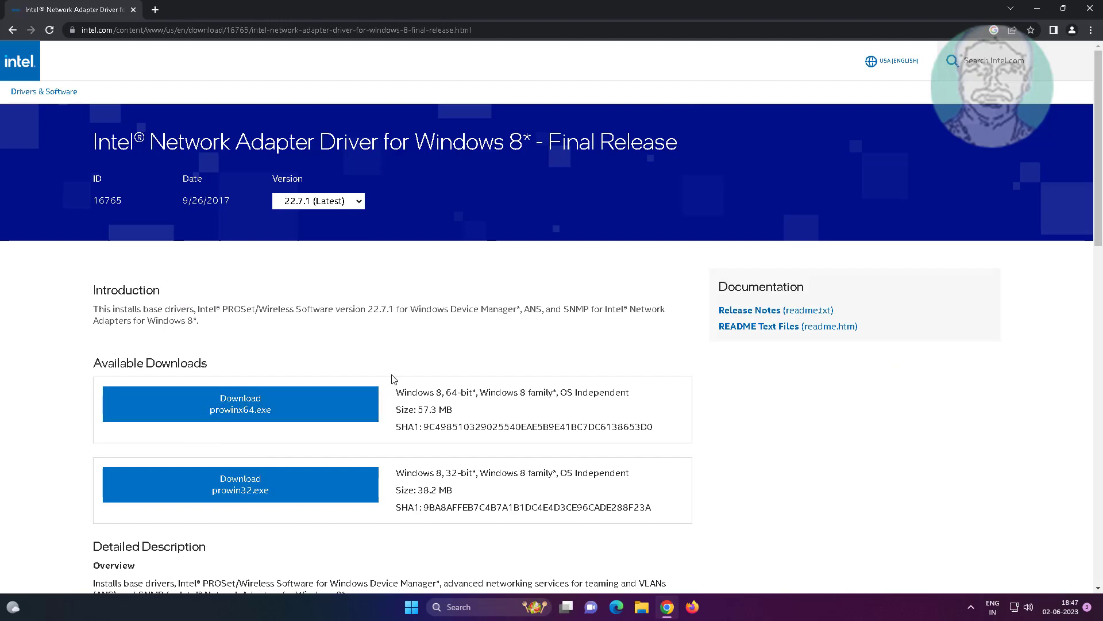
Step: Accept the licence, download the 64-bit prowinx64.exe installer, and launch it from Chrome's downloads
{"action": "left_click", "coordinate": [282, 417]}
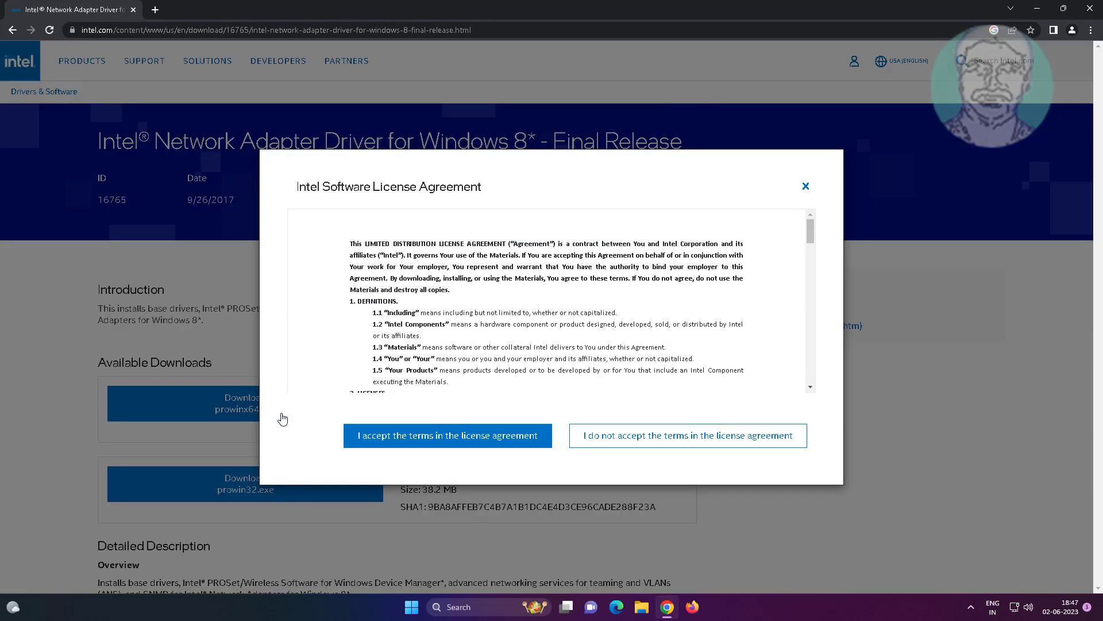
{"action": "left_click", "coordinate": [485, 444]}
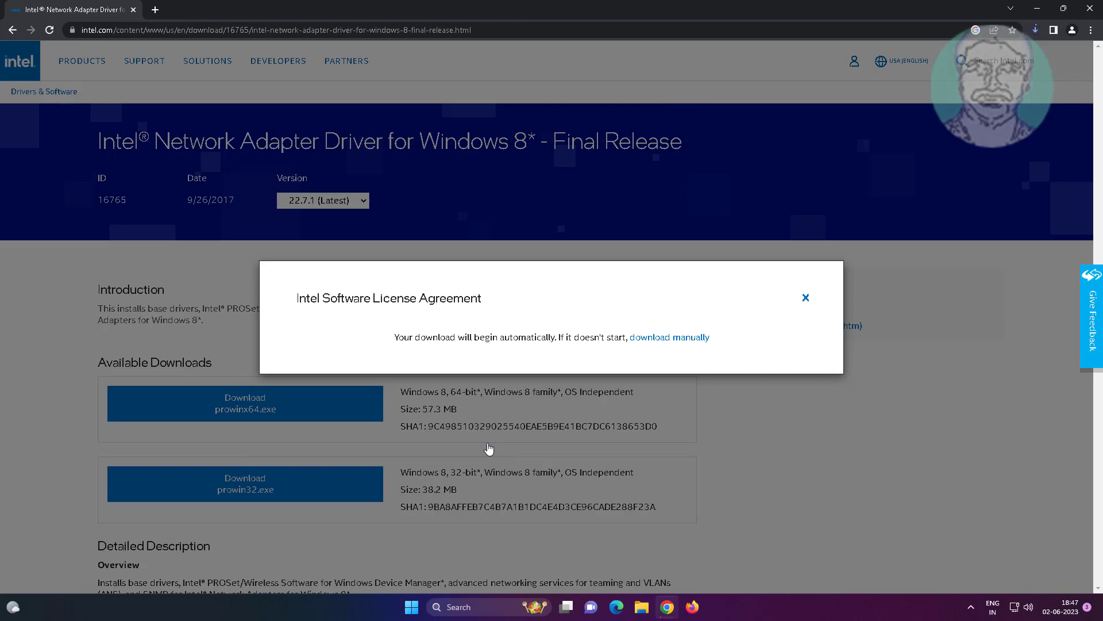
{"action": "left_click", "coordinate": [1038, 30]}
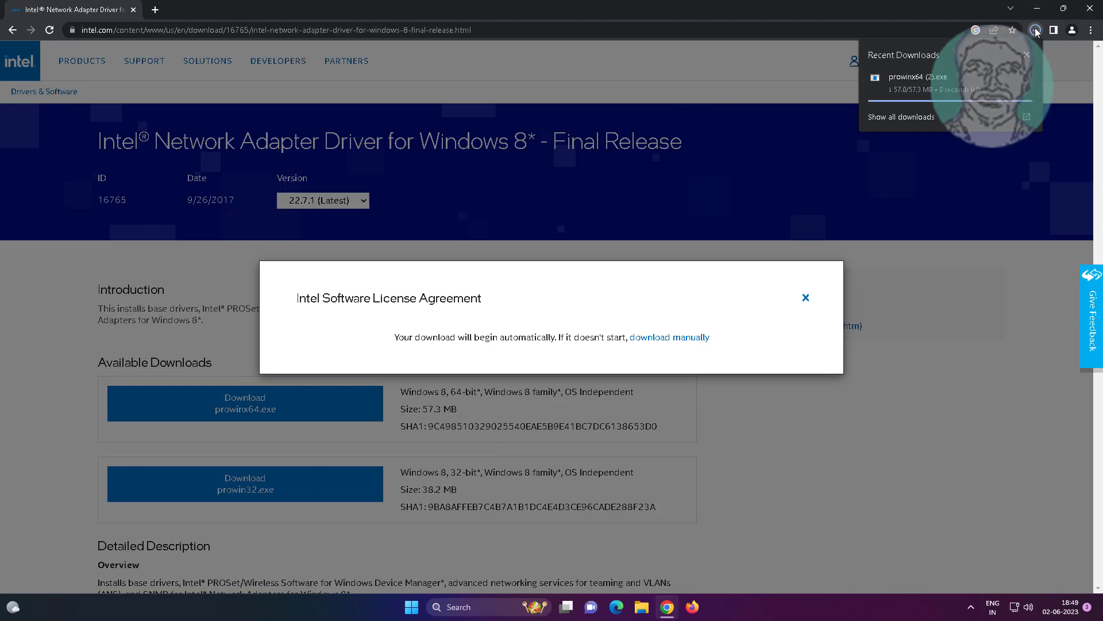
{"action": "left_click", "coordinate": [916, 82]}
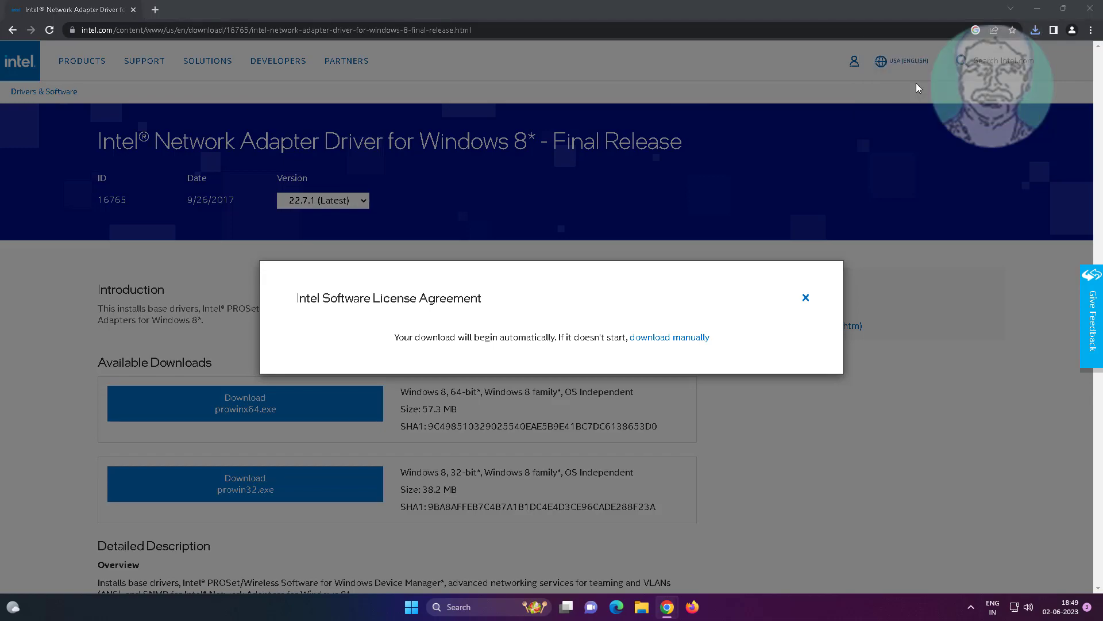
Step: Allow the installer through UAC, accept the Intel licence, run the install, and close the wizard
{"action": "left_click", "coordinate": [1037, 8]}
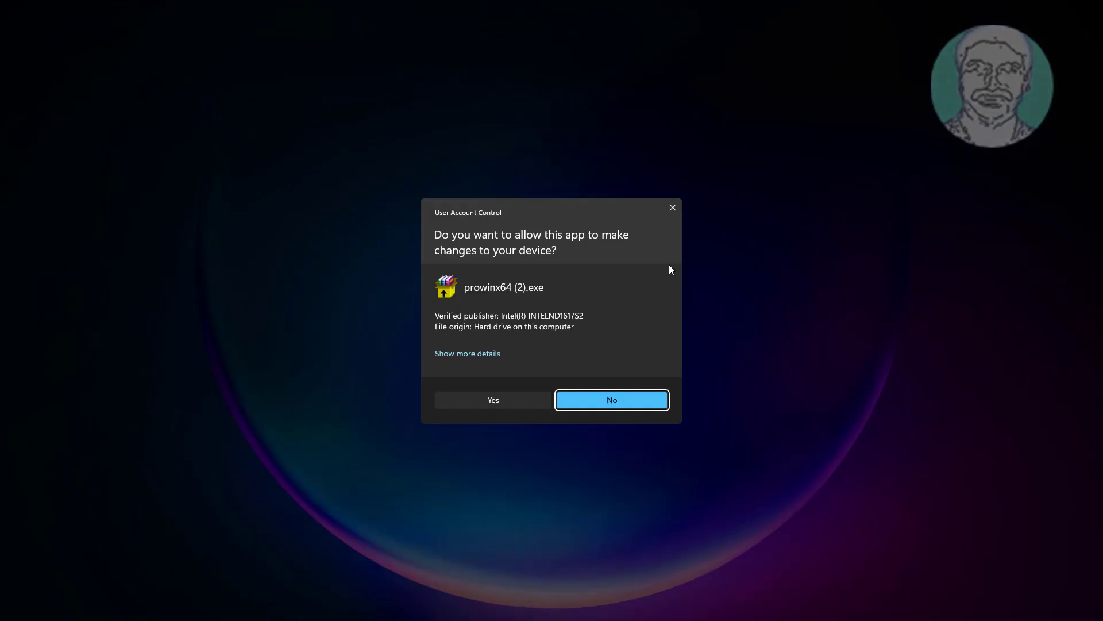
{"action": "left_click", "coordinate": [486, 407]}
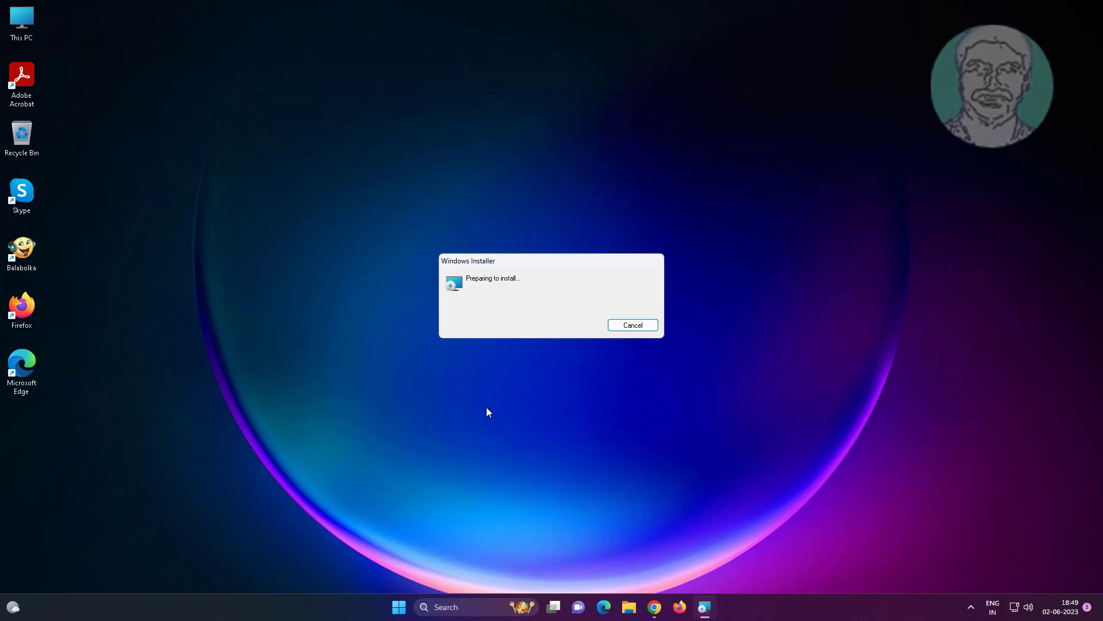
{"action": "left_click", "coordinate": [610, 407]}
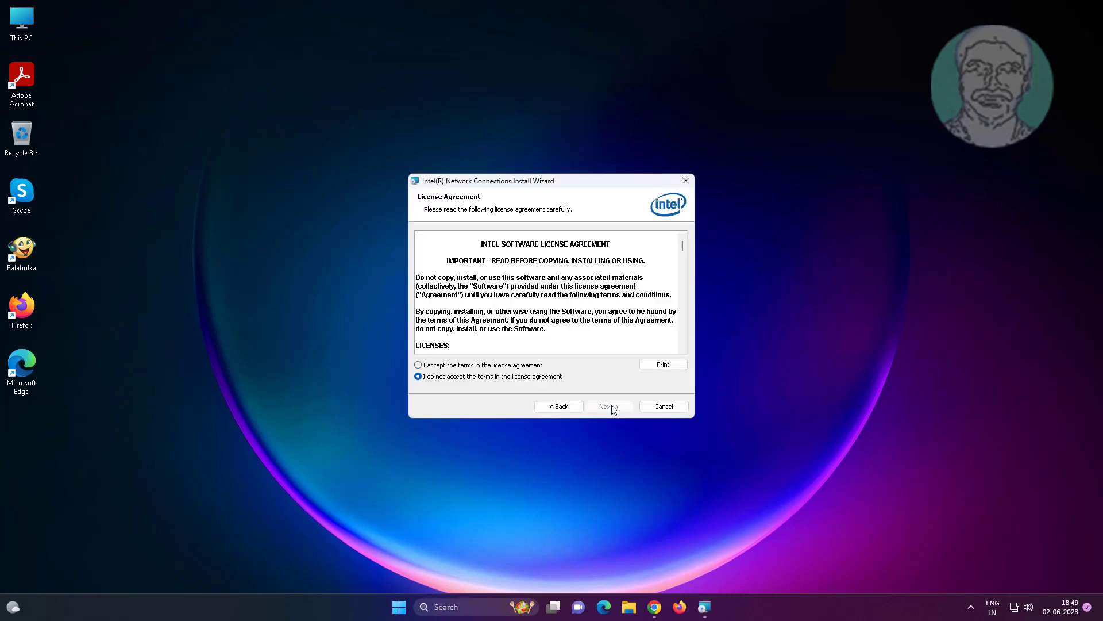
{"action": "left_click", "coordinate": [515, 366]}
{"action": "left_click", "coordinate": [601, 409]}
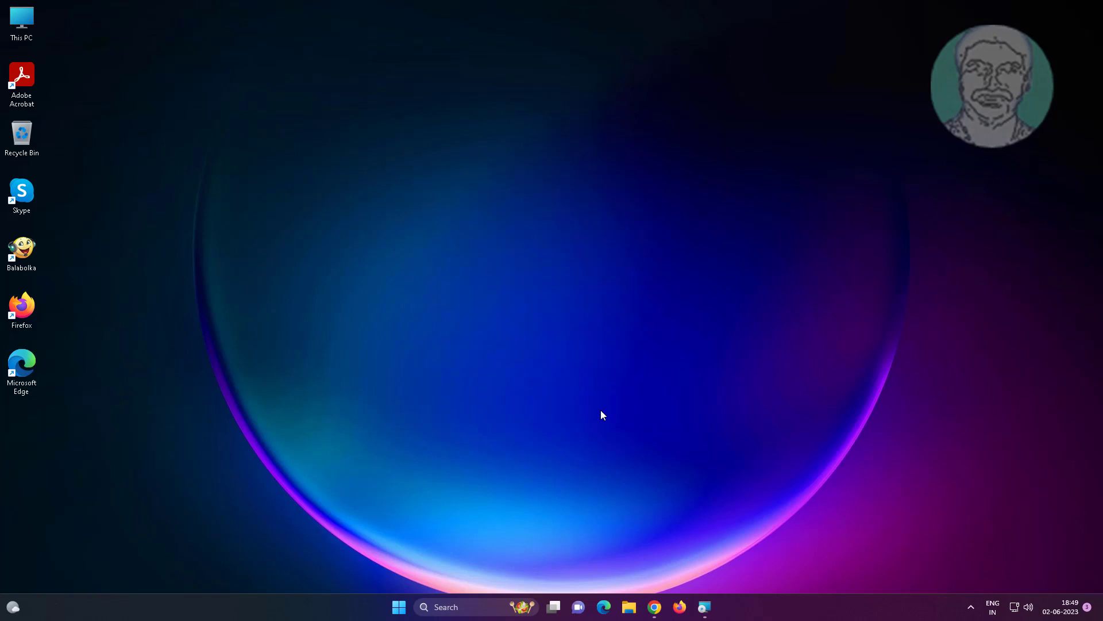
{"action": "left_click", "coordinate": [602, 409]}
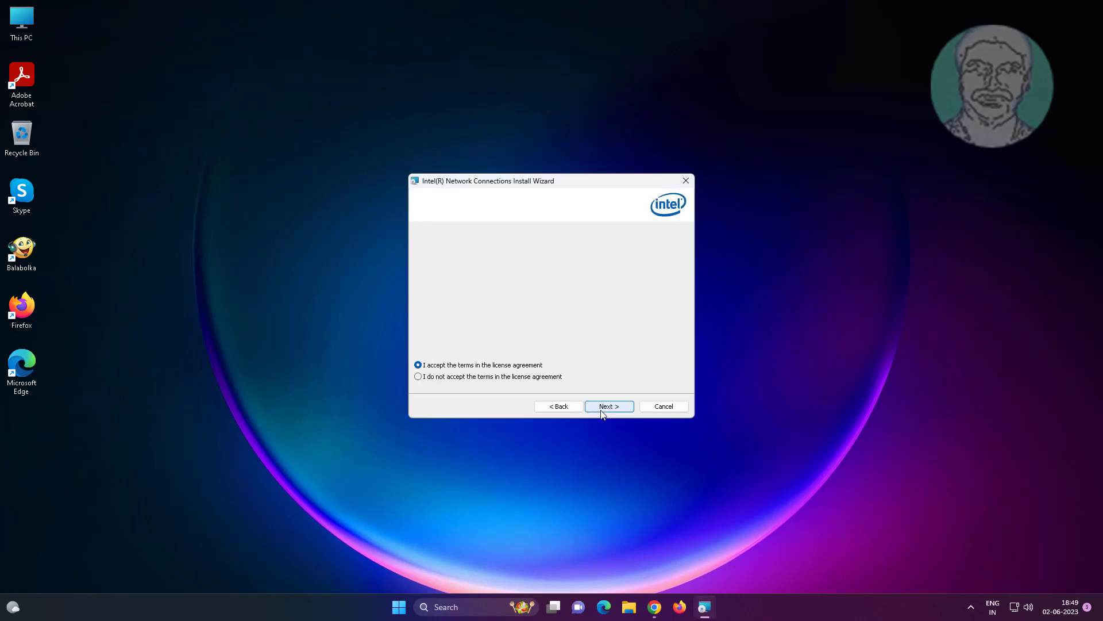
{"action": "left_click", "coordinate": [601, 409]}
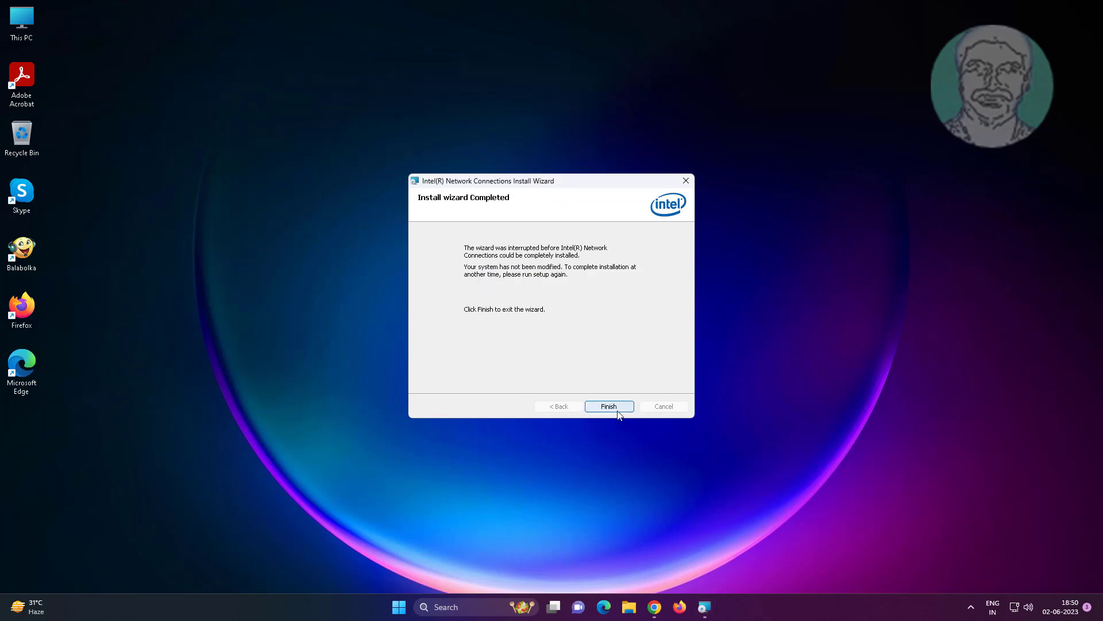
{"action": "left_click", "coordinate": [618, 411]}
{"action": "left_click", "coordinate": [616, 412]}
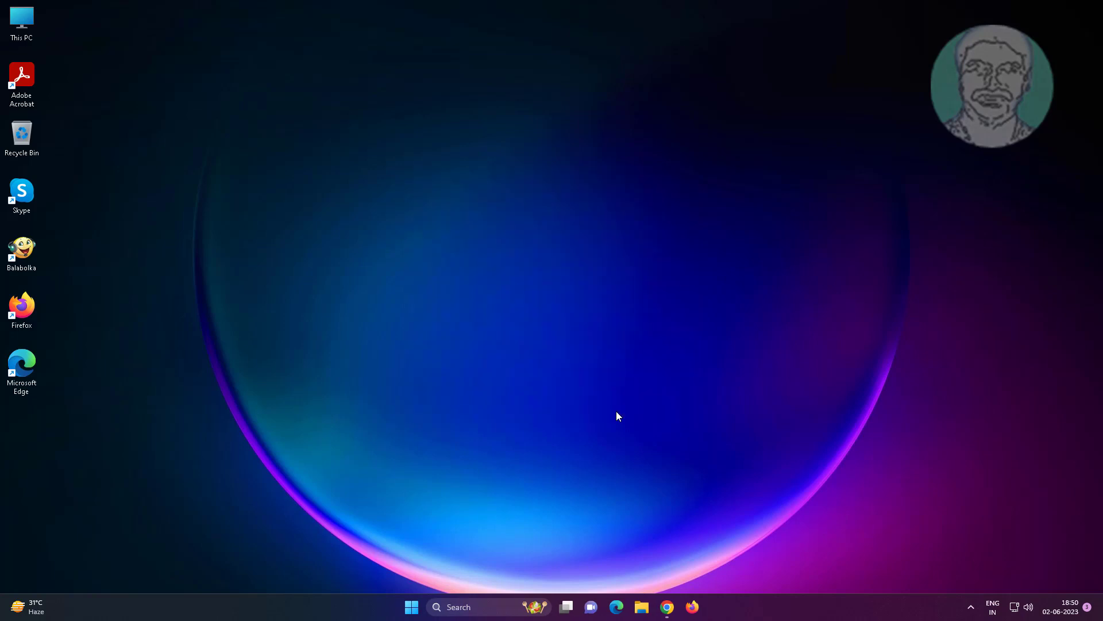